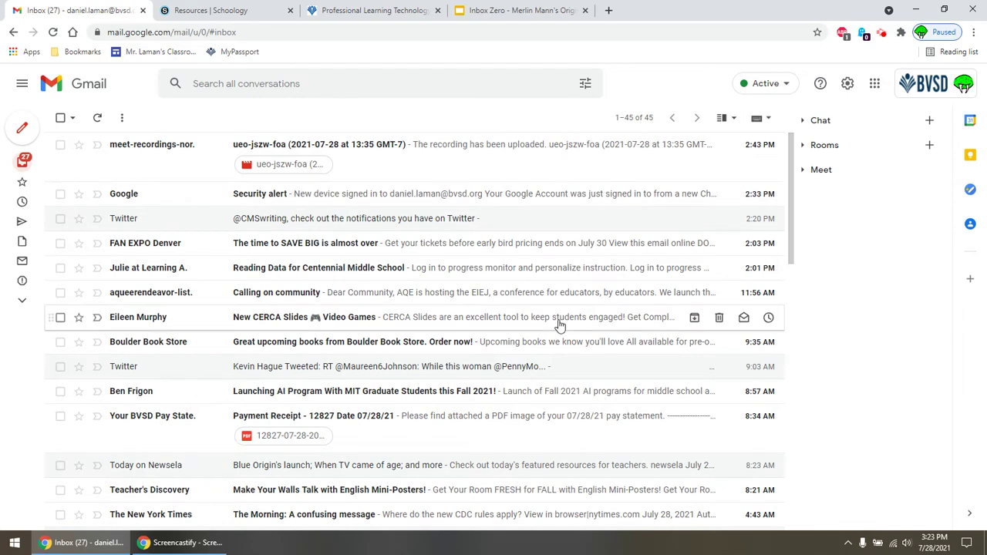
Look through the inbox messages from the newest to the oldest
scroll(559, 324, down, 3)
scroll(558, 324, down, 7)
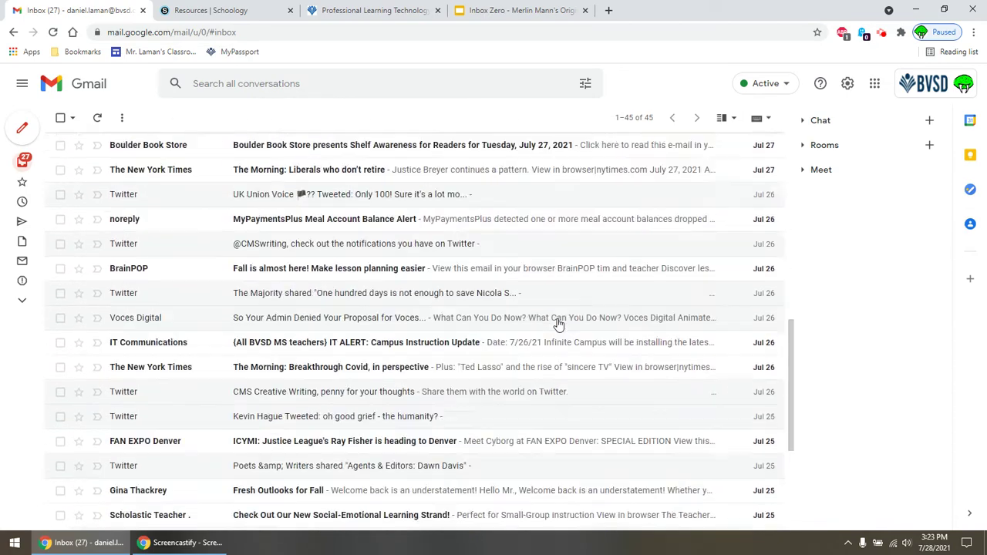
scroll(559, 323, up, 10)
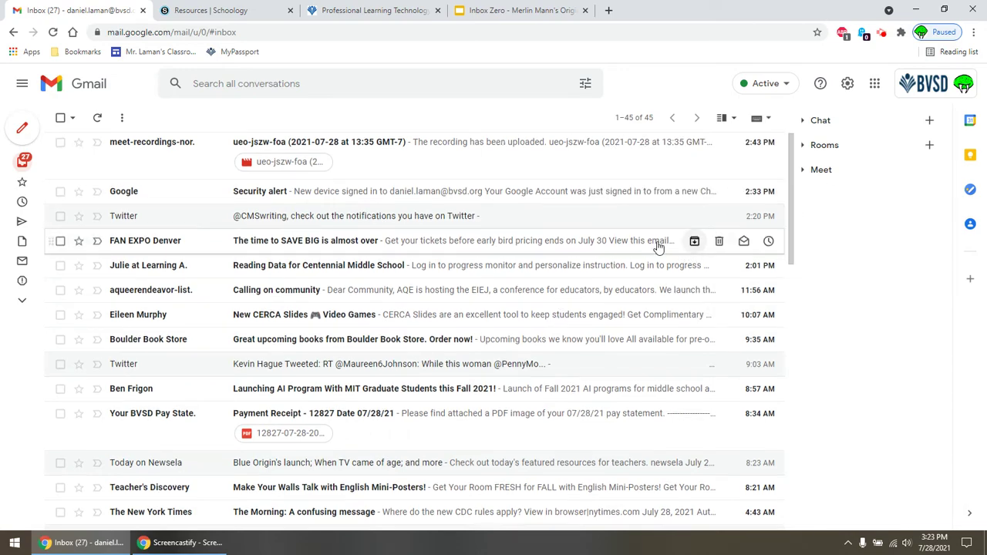
scroll(620, 234, down, 2)
scroll(619, 234, down, 10)
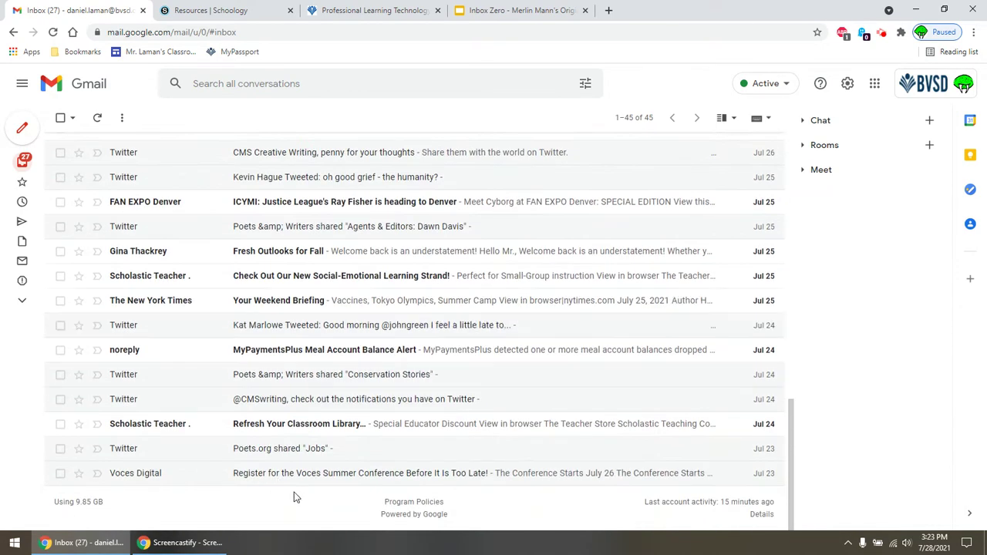
scroll(496, 432, up, 12)
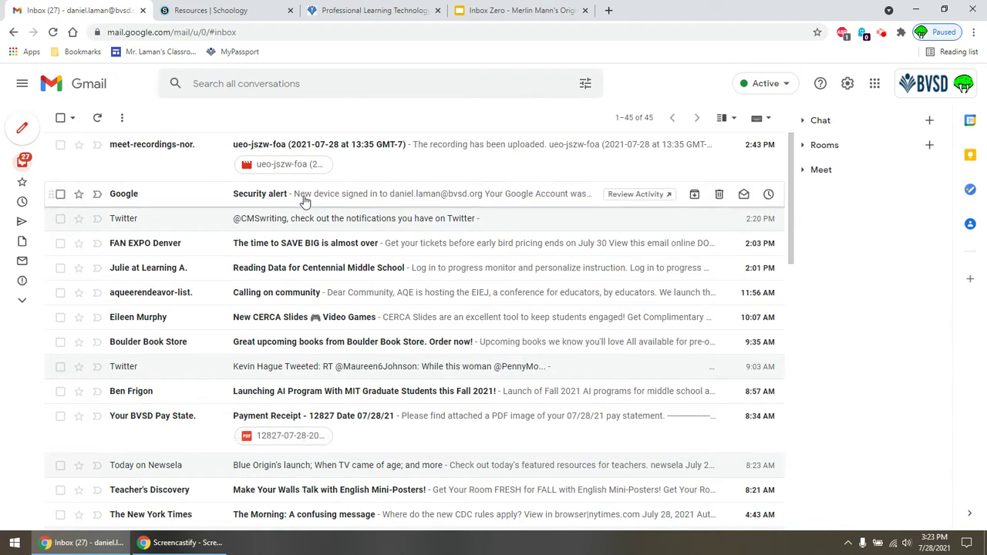
scroll(309, 216, down, 15)
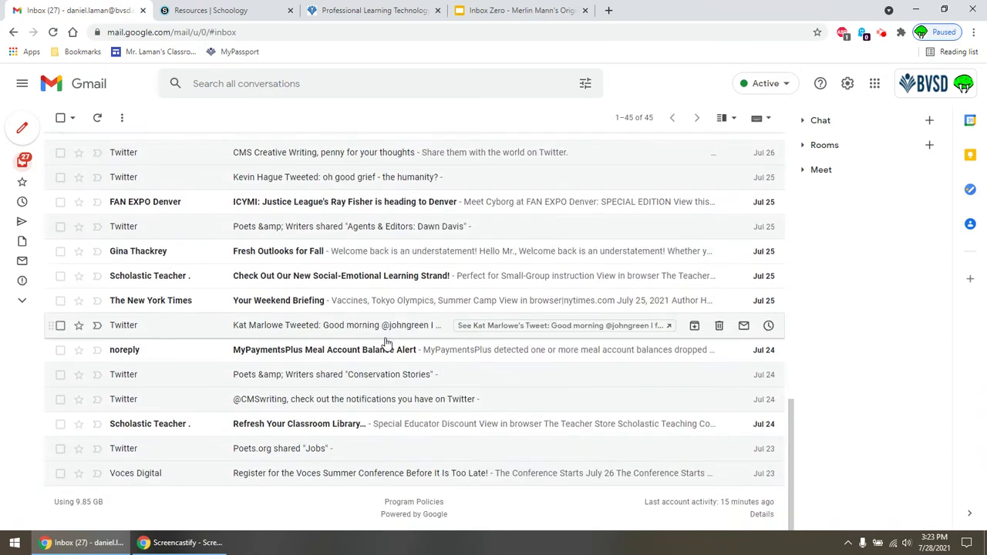
scroll(386, 342, up, 15)
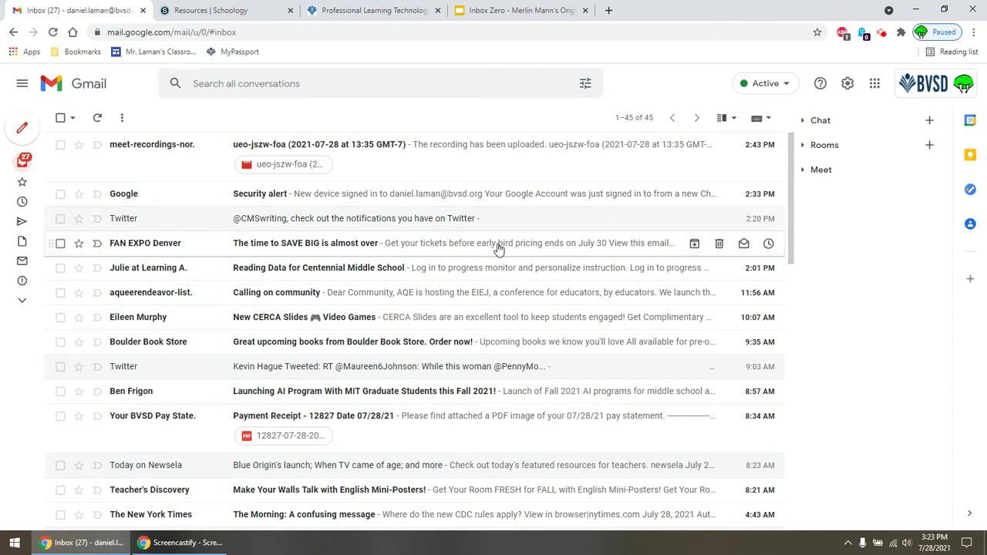
scroll(493, 220, down, 1)
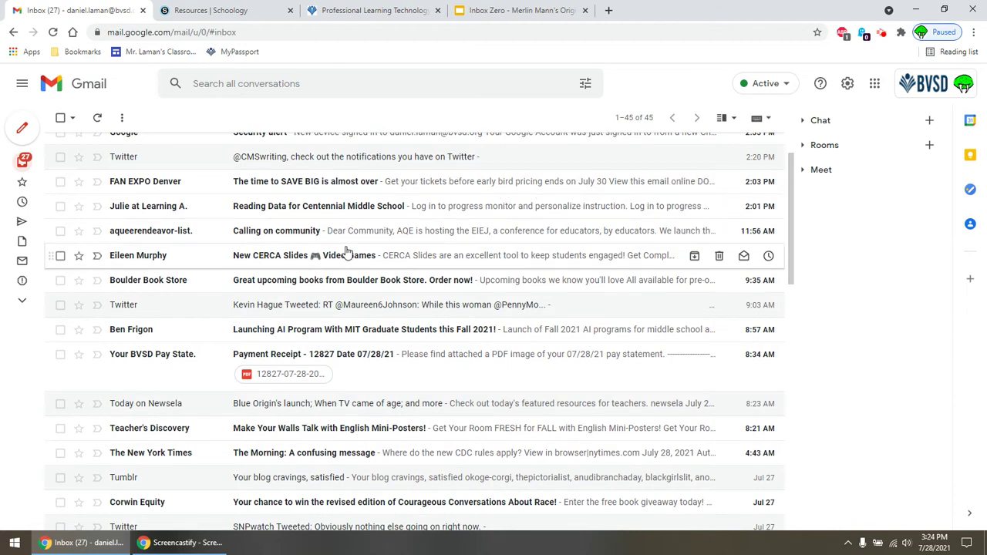
scroll(502, 255, down, 2)
scroll(513, 257, down, 4)
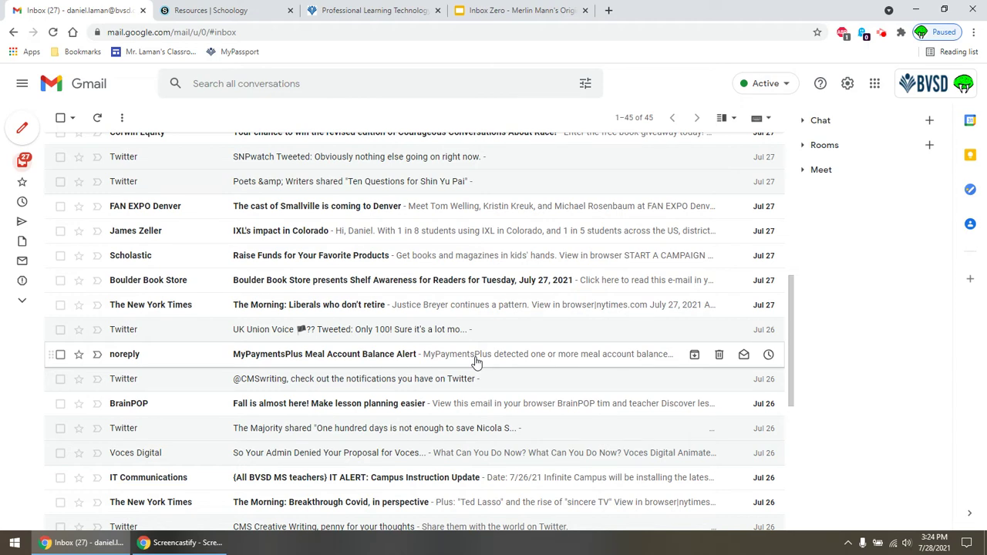
scroll(475, 363, up, 4)
Switch to the Inbox Zero presentation in Google Slides and show slide 11 with the five processing actions
key(ctrl+4)
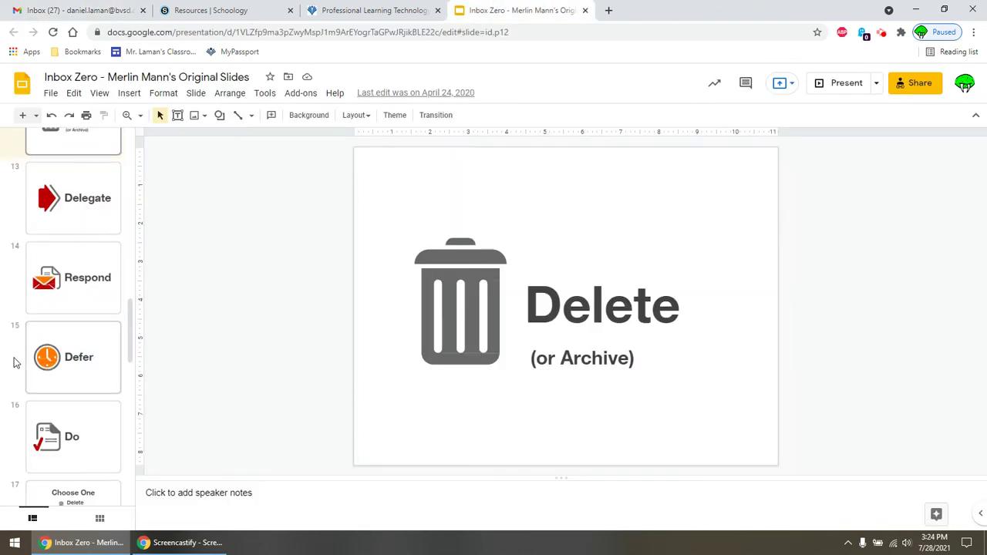
scroll(66, 280, up, 1)
click(69, 343)
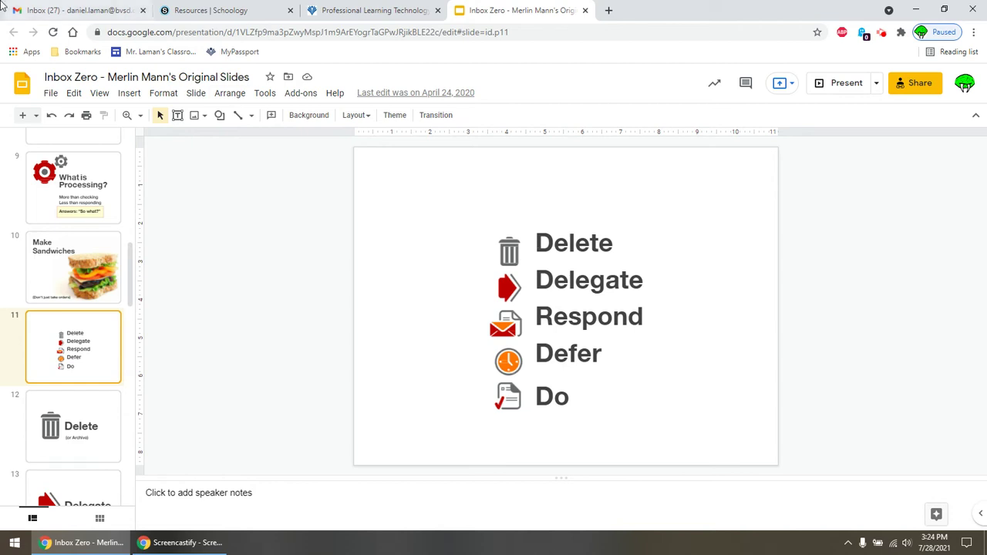
Switch back to the Gmail inbox and archive the nine newest conversations individually, down to the Twitter message from 9:03 AM
click(74, 10)
scroll(663, 243, up, 1)
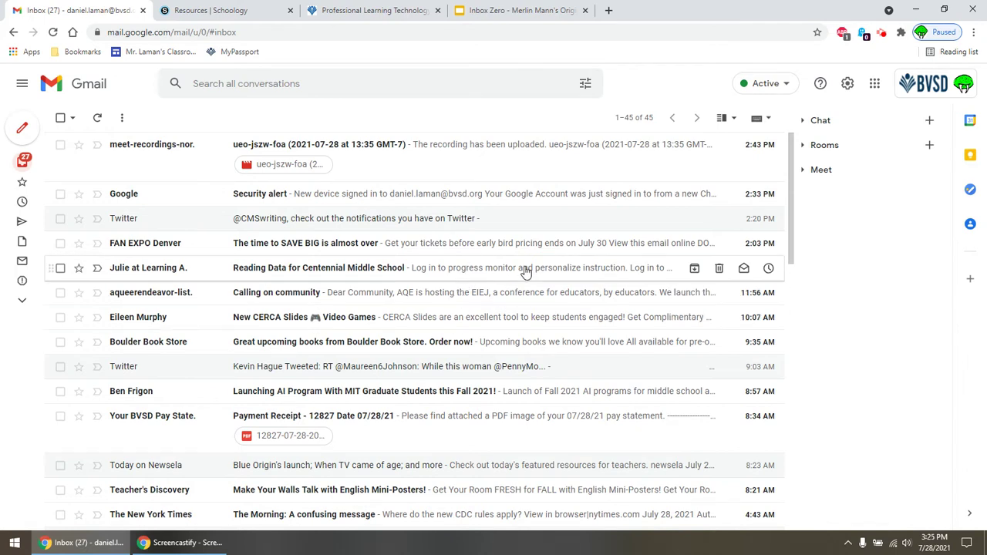
scroll(529, 297, down, 1)
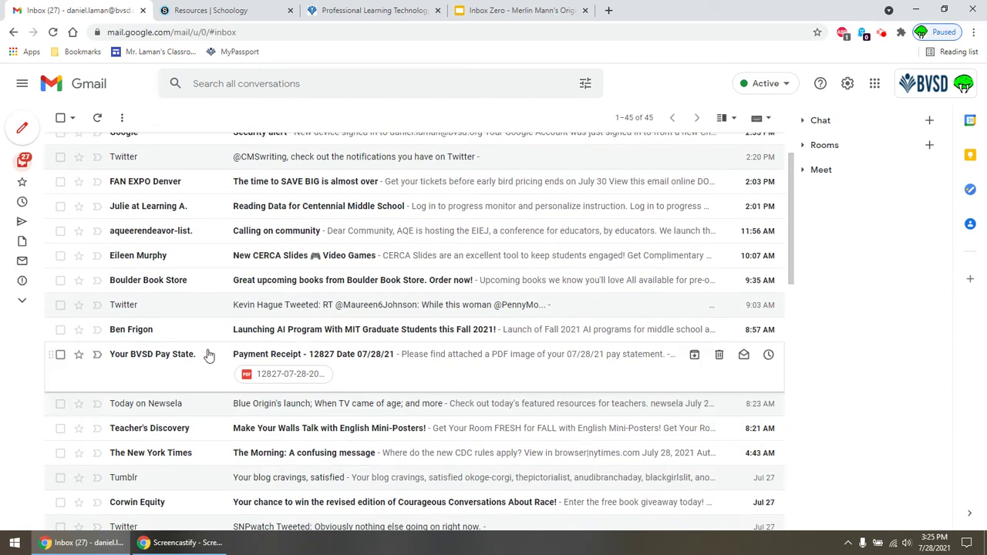
scroll(251, 357, down, 5)
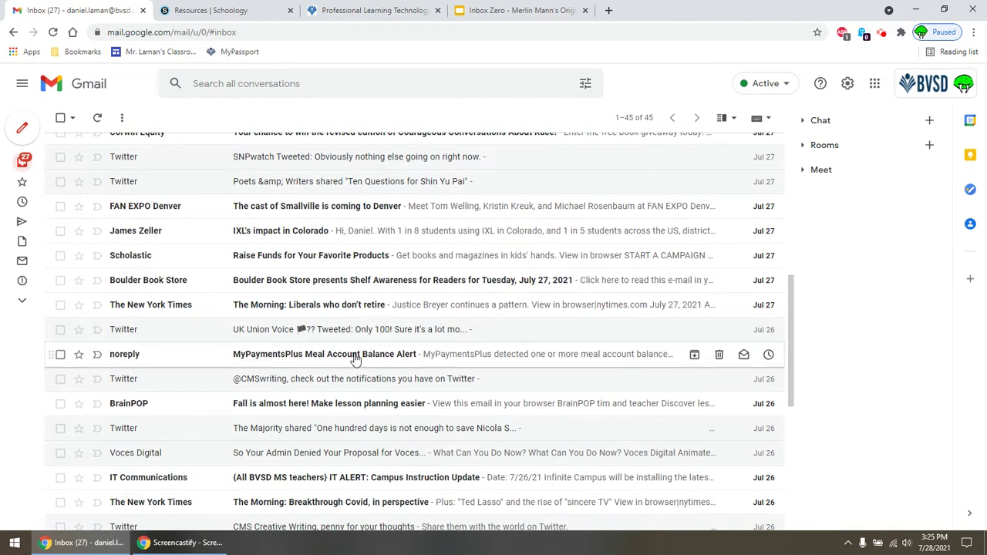
scroll(355, 360, up, 6)
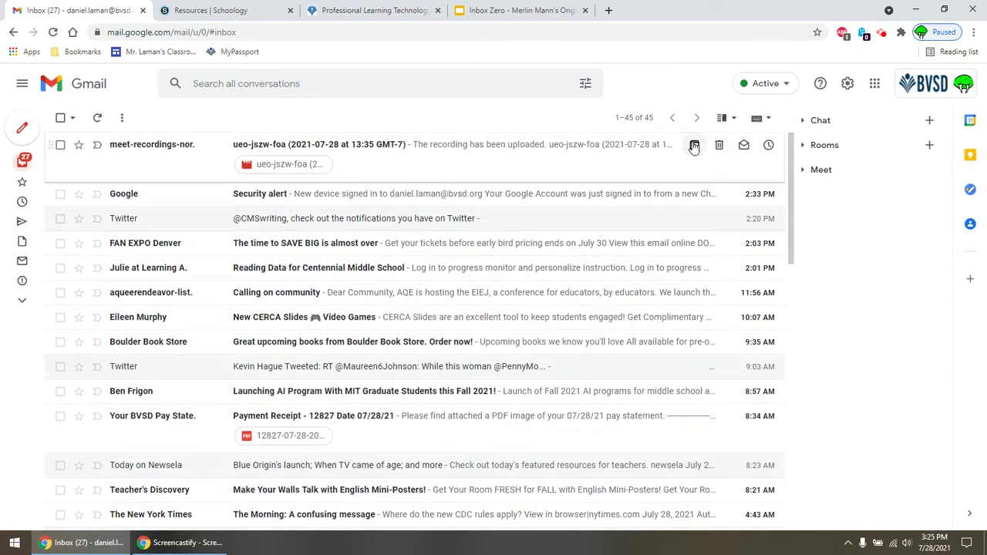
click(694, 145)
click(694, 145)
click(694, 145)
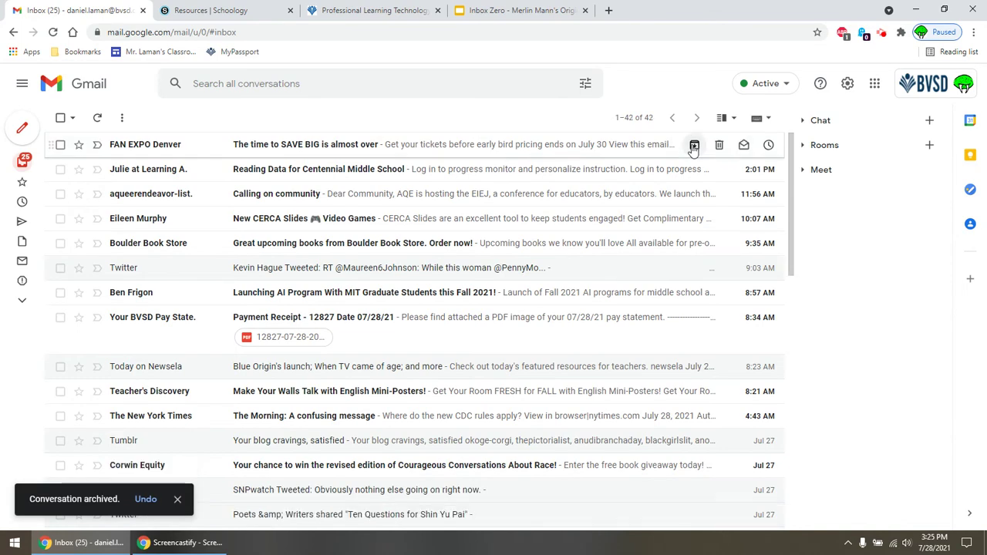
click(694, 145)
click(694, 145)
click(694, 145)
click(694, 145)
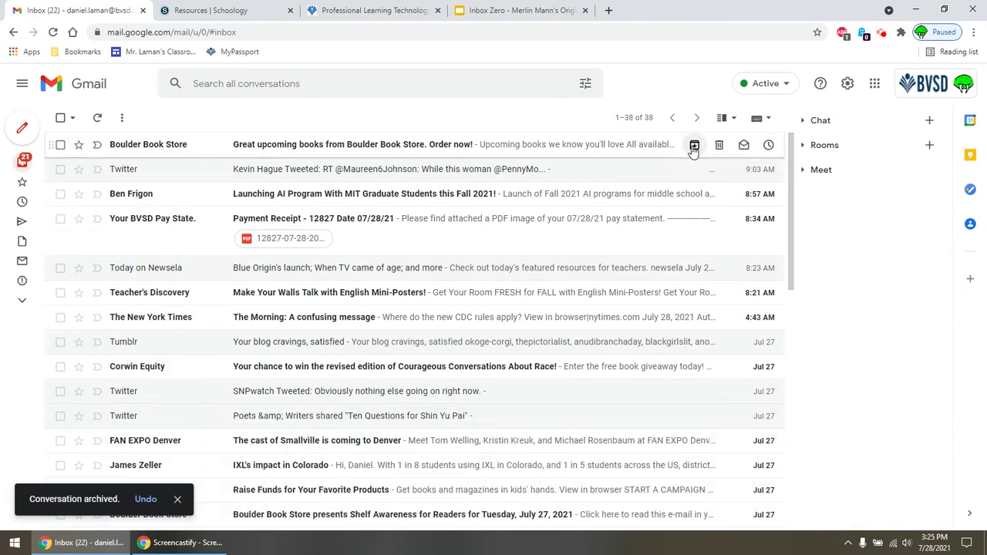
click(694, 145)
click(694, 145)
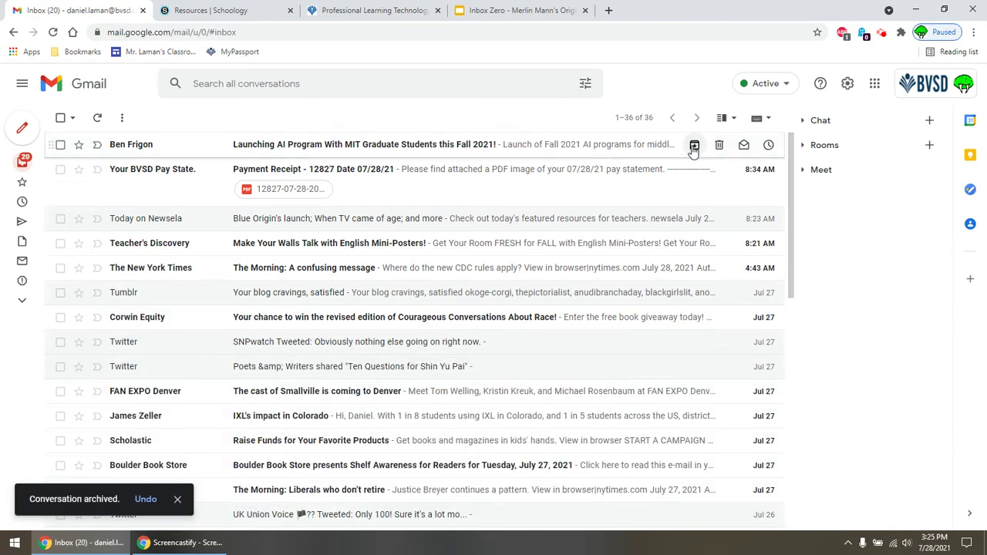
Archive all remaining inbox conversations one after another, leaving none of them selected in bulk
click(60, 117)
click(60, 118)
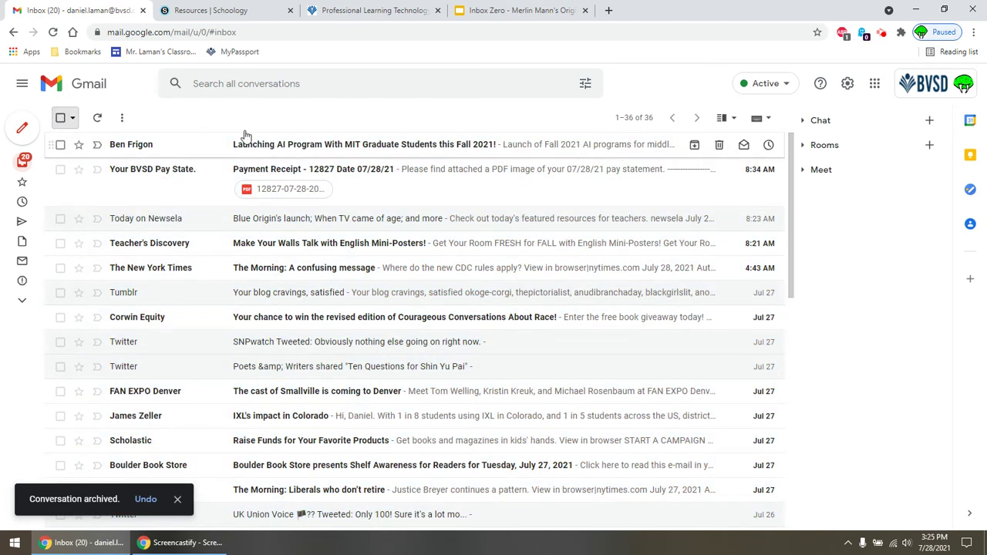
click(693, 145)
click(693, 145)
click(694, 145)
click(693, 145)
click(693, 145)
click(693, 145)
click(693, 145)
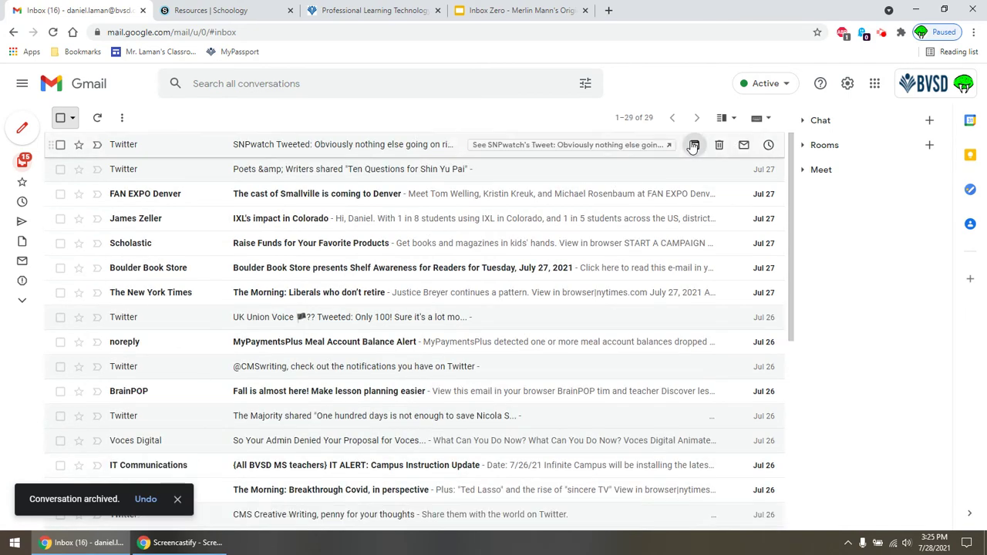
click(693, 145)
click(694, 144)
click(693, 145)
click(694, 145)
click(693, 145)
click(693, 145)
click(693, 145)
click(693, 145)
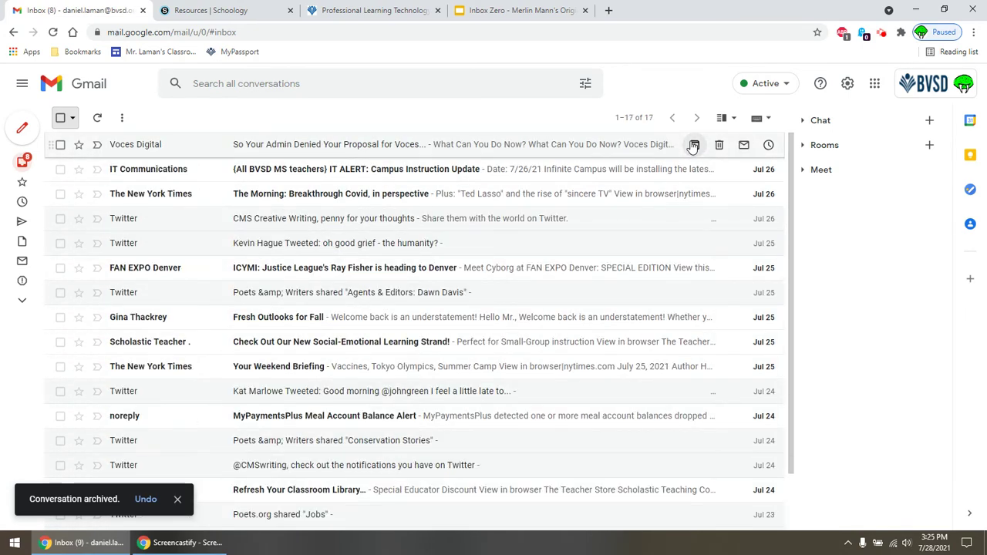
click(694, 145)
click(693, 145)
click(694, 145)
click(693, 145)
click(694, 145)
click(693, 145)
click(693, 145)
click(694, 145)
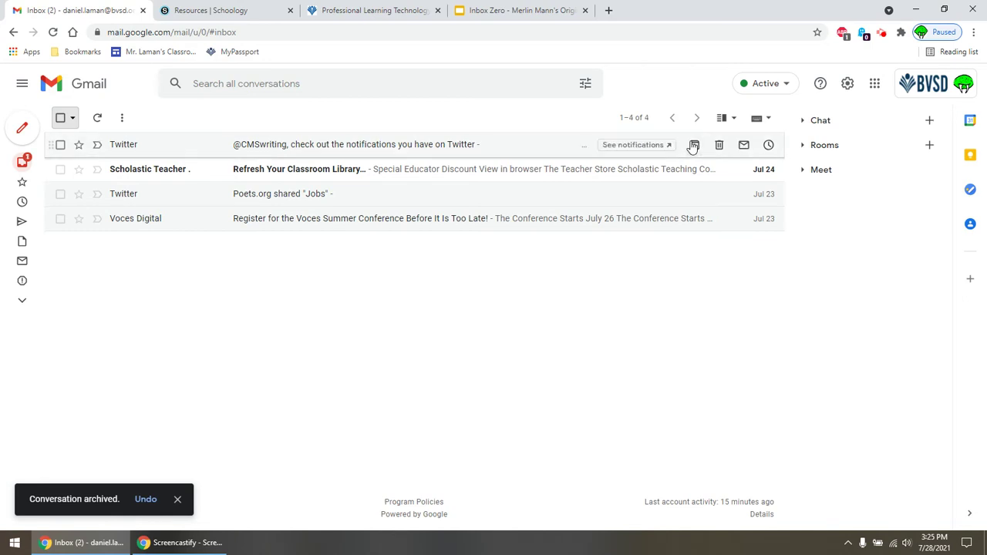
click(693, 145)
click(693, 145)
click(693, 145)
click(418, 82)
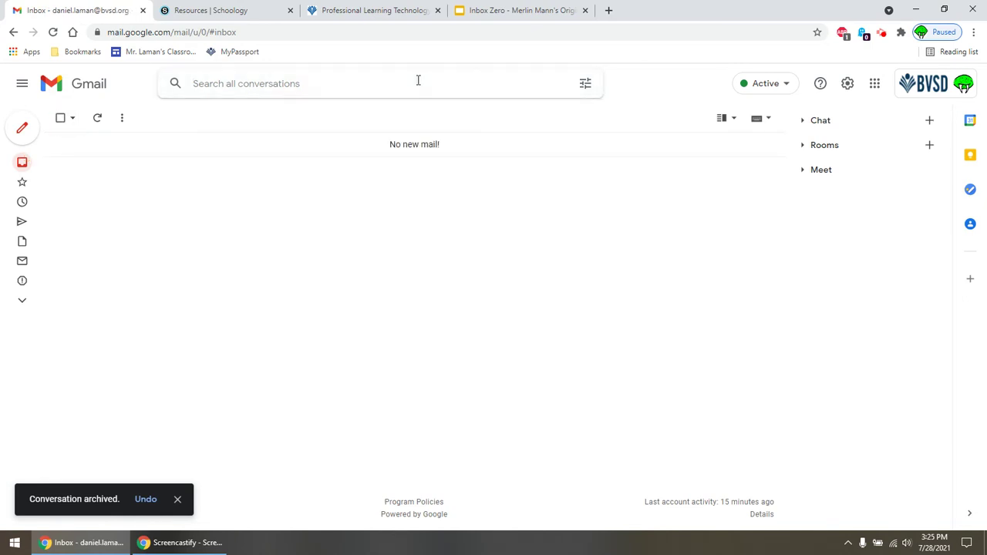
mouse_move(17, 265)
key(/)
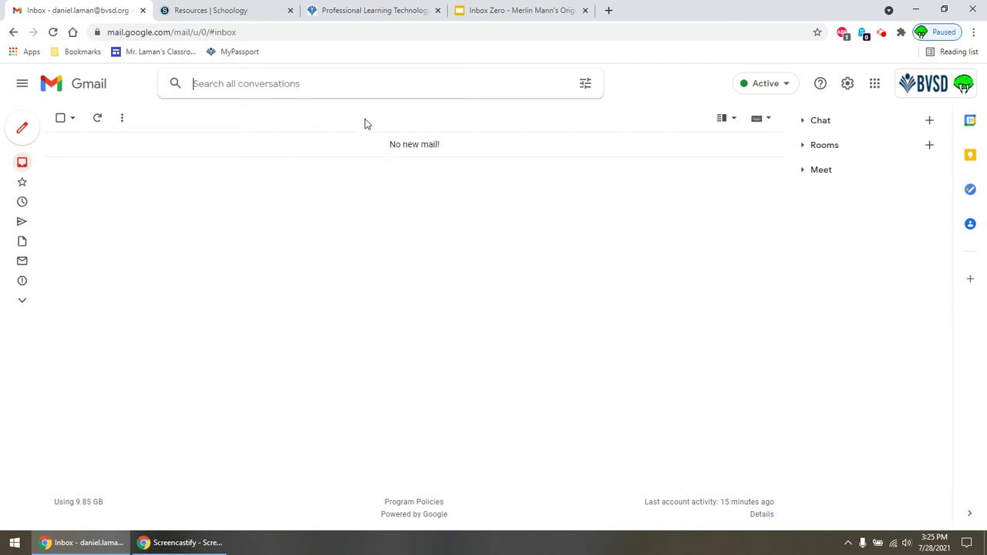
key(/)
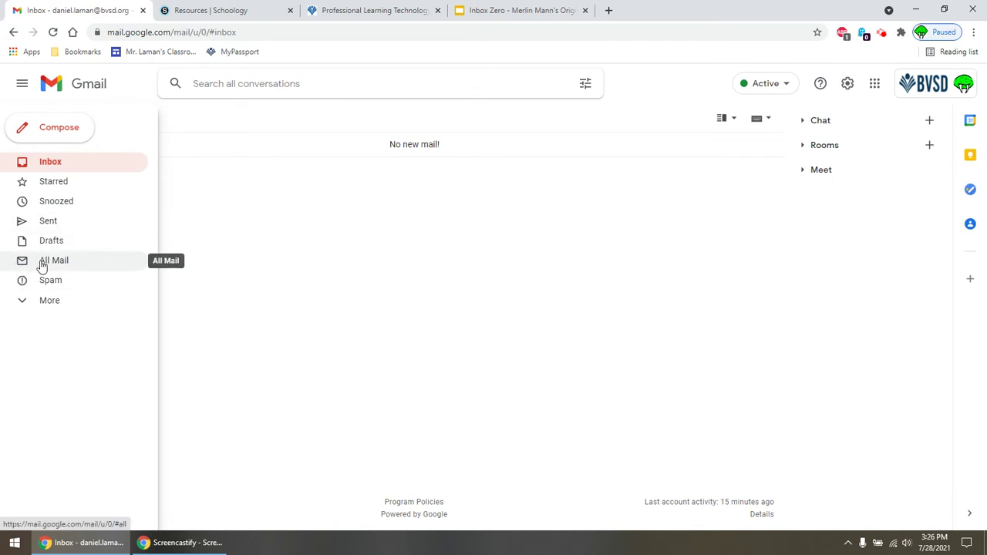
Expand the full list of mailboxes and labels and open All Mail to view the archived conversations
click(37, 303)
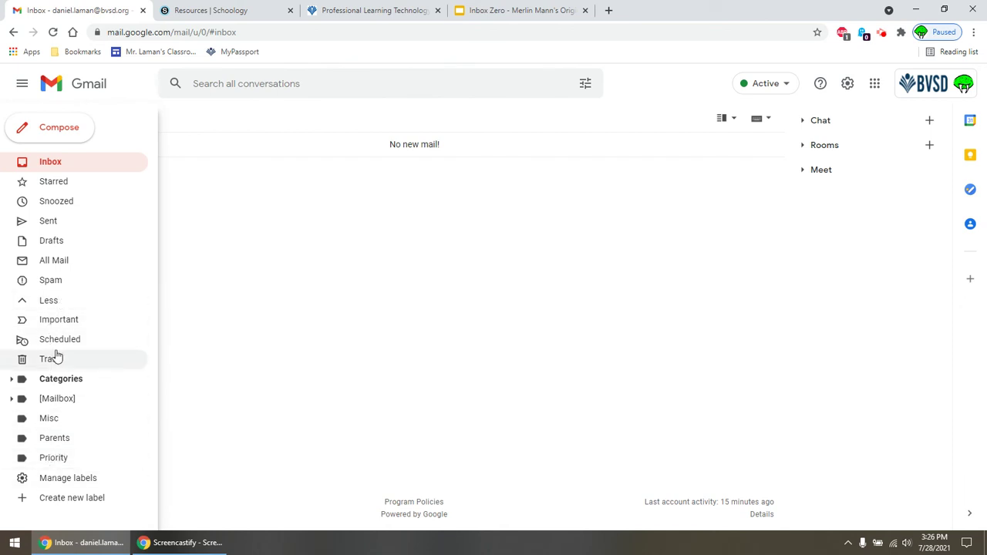
drag(44, 269, 24, 230)
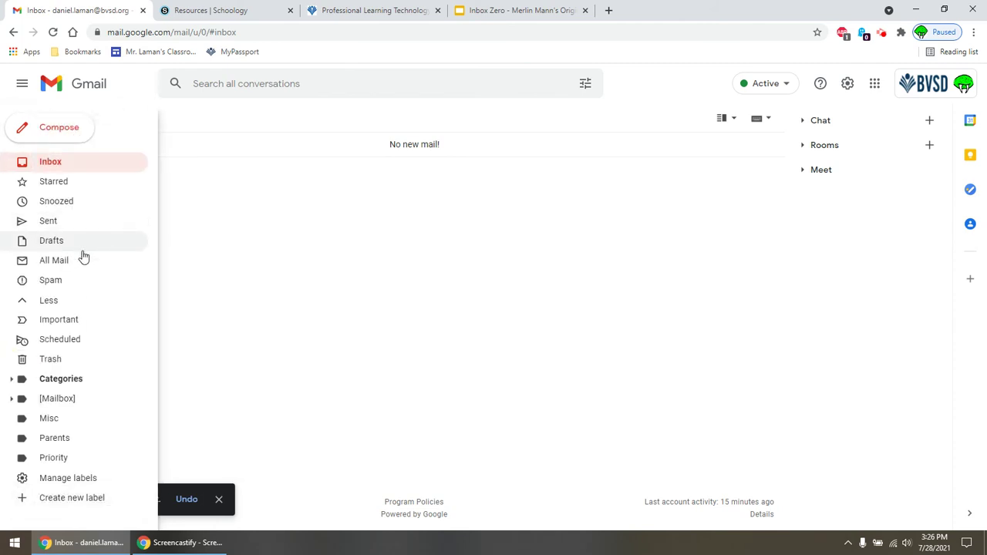
click(55, 265)
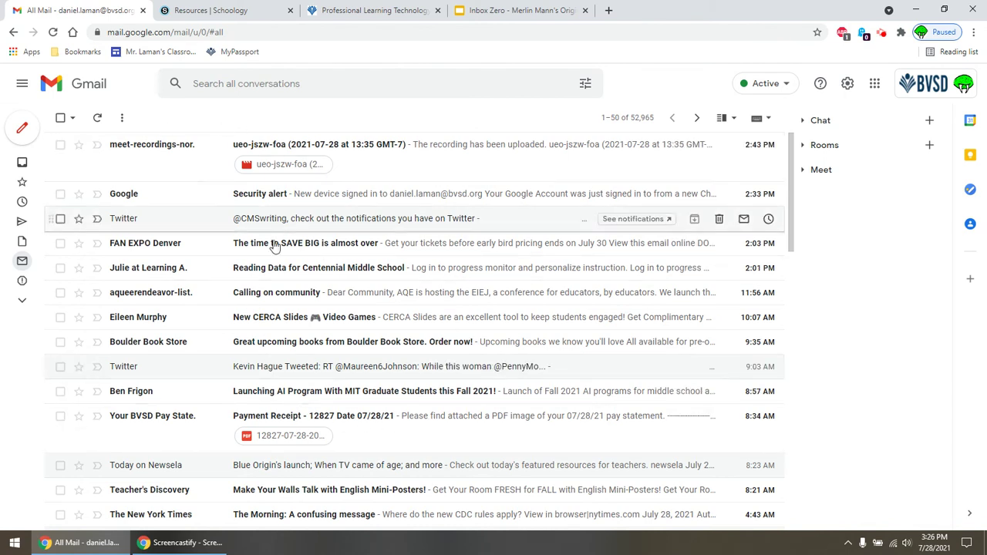
Return to the inbox and search all conversations for "mypaymentsplus"
click(14, 165)
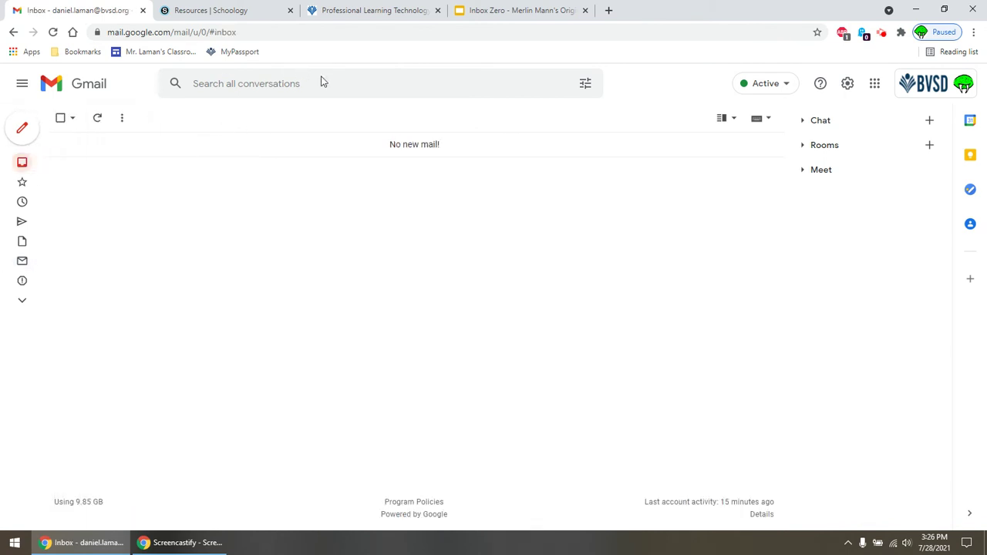
click(321, 83)
text(mypaymentsplus)
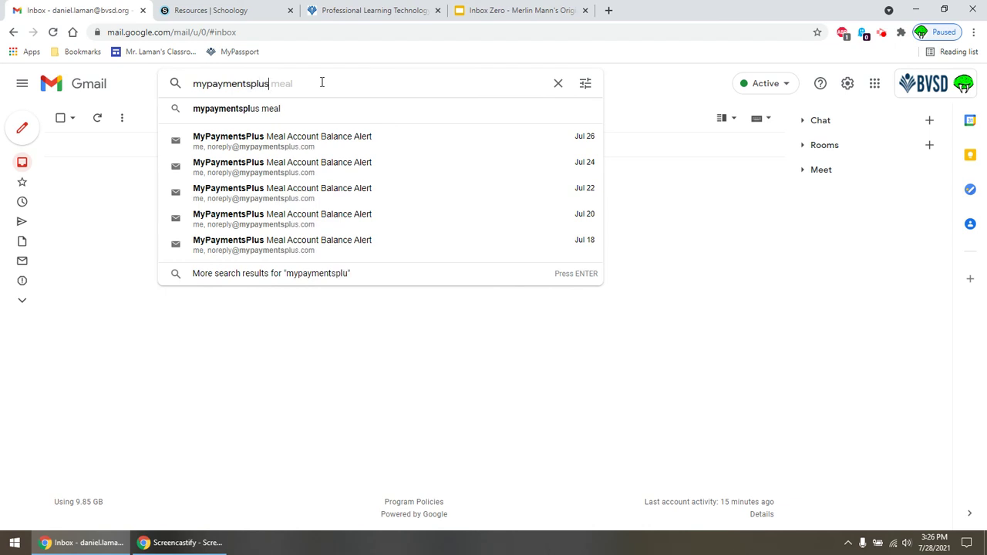
key(Return)
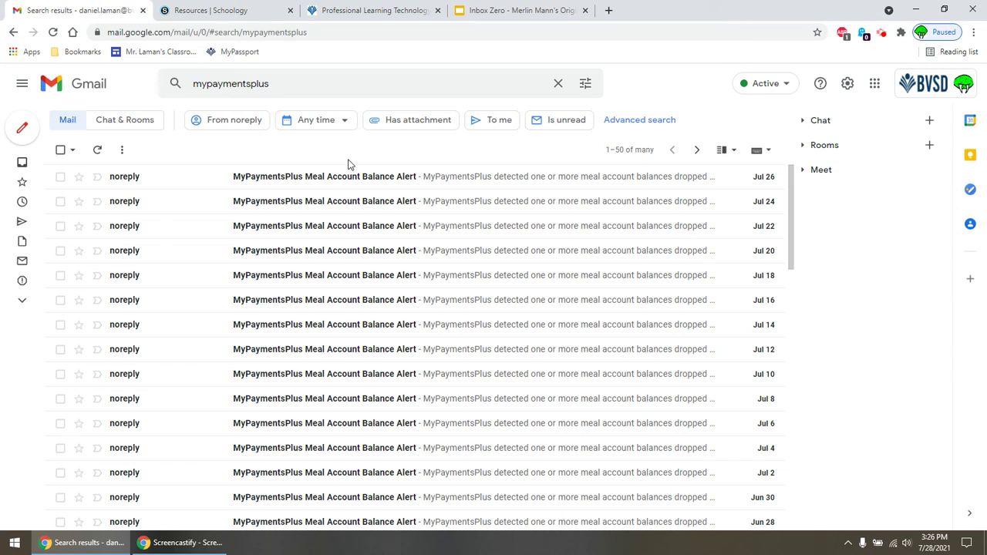
Leave the search results for the inbox and switch to the Inbox Zero presentation in Google Slides
click(21, 164)
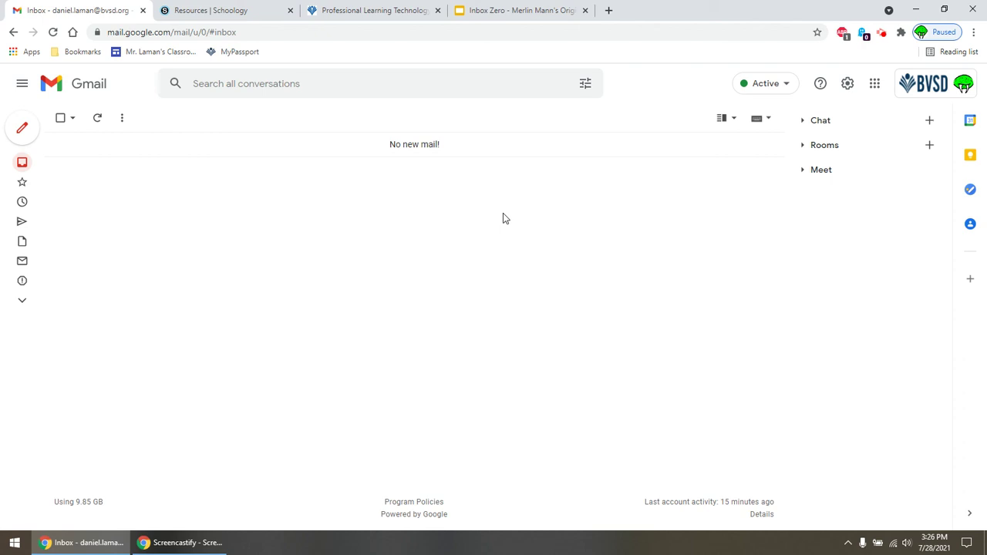
click(478, 10)
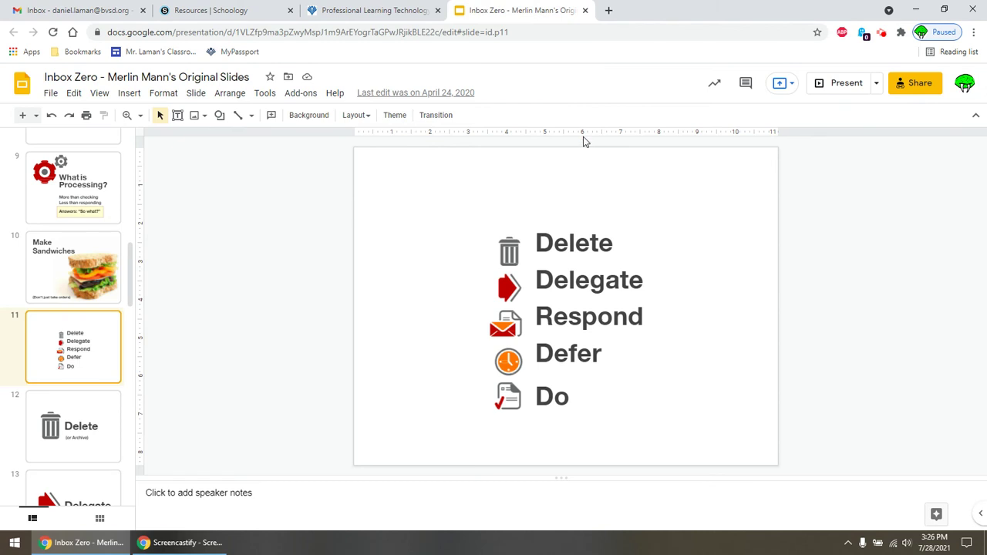